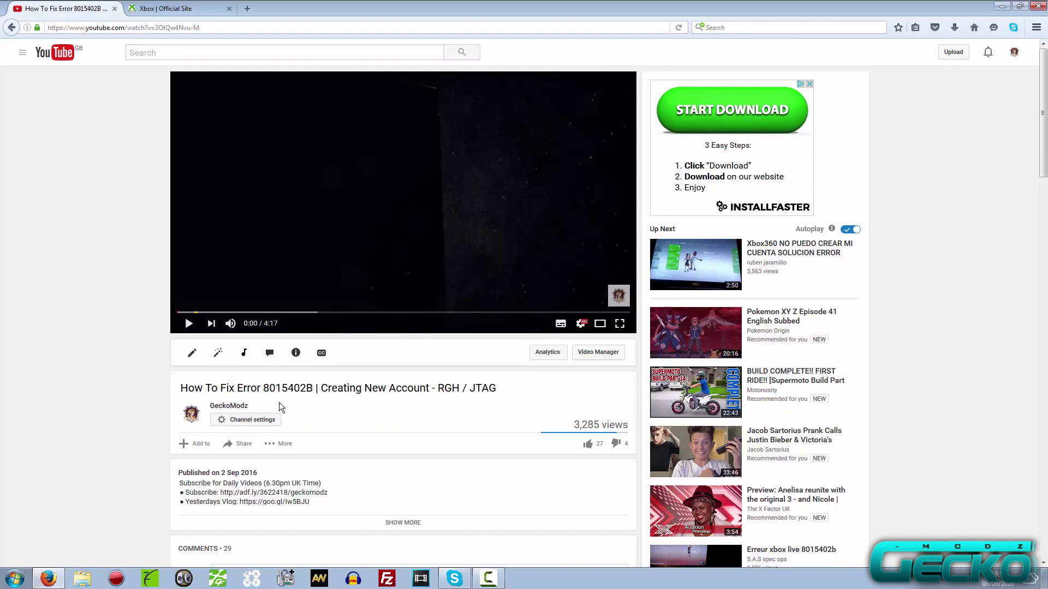
From the Xbox homepage, go to Sign in and follow 'Create one!' to the Microsoft account sign-up.
scroll(280, 402, down, 10)
scroll(279, 404, down, 11)
scroll(283, 394, up, 13)
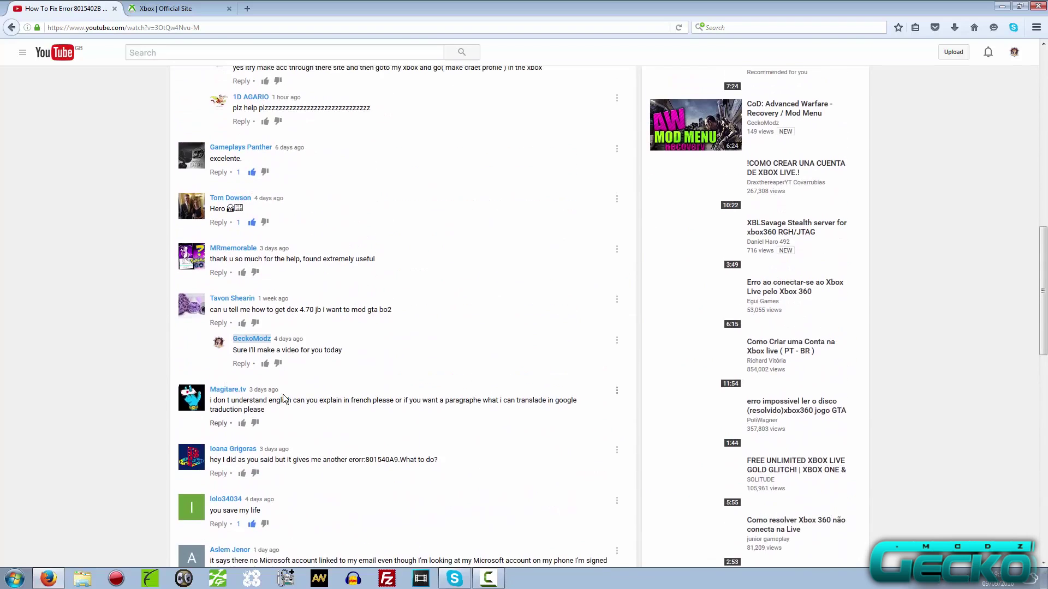
scroll(283, 394, up, 7)
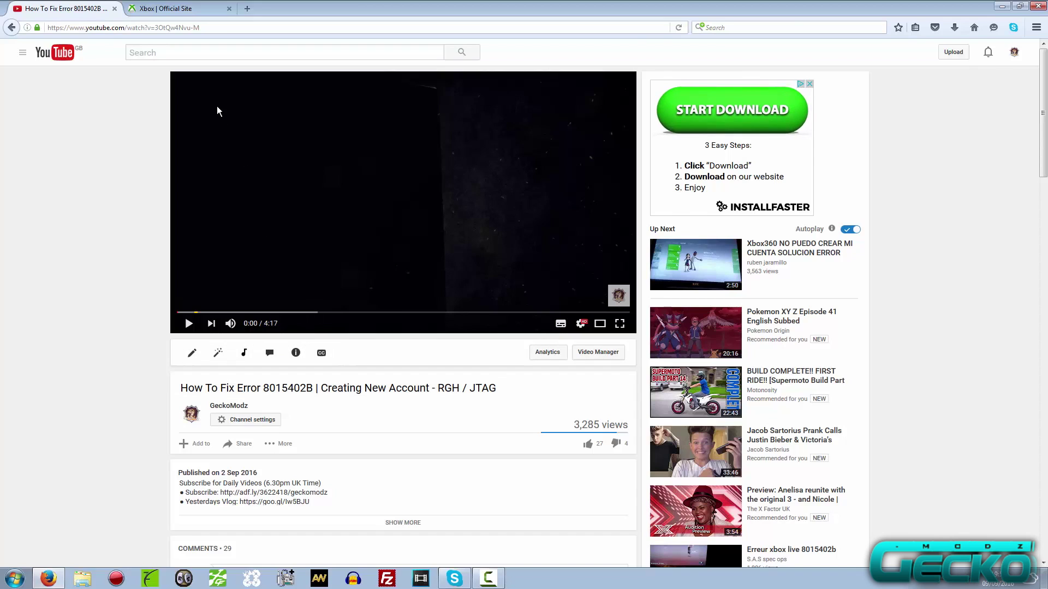
click(153, 9)
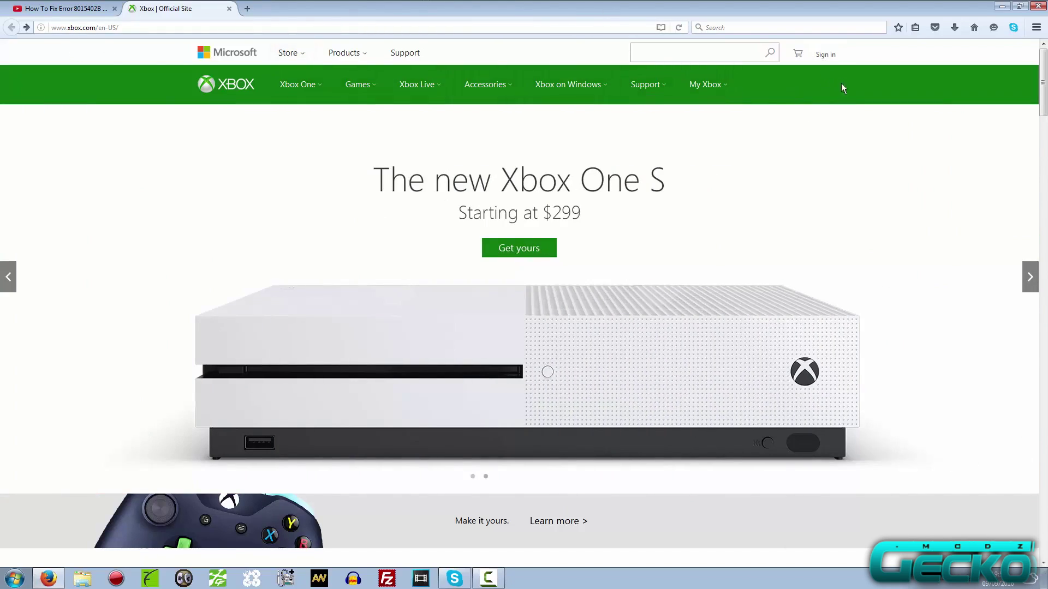
click(821, 53)
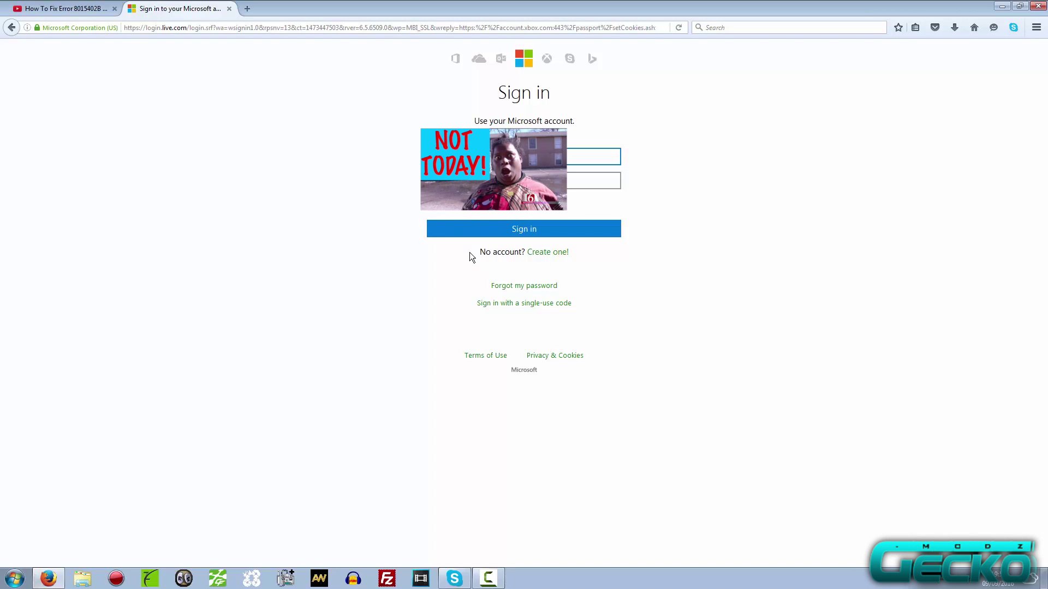
drag(479, 252, 513, 254)
click(545, 257)
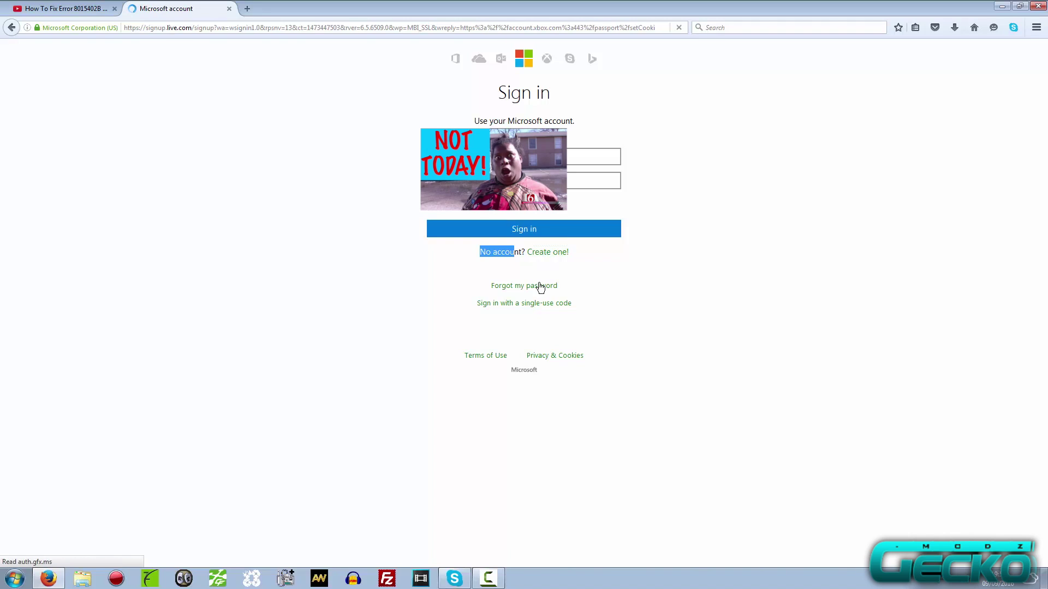
Enter the account holder's first and last name on the sign-up form.
click(369, 180)
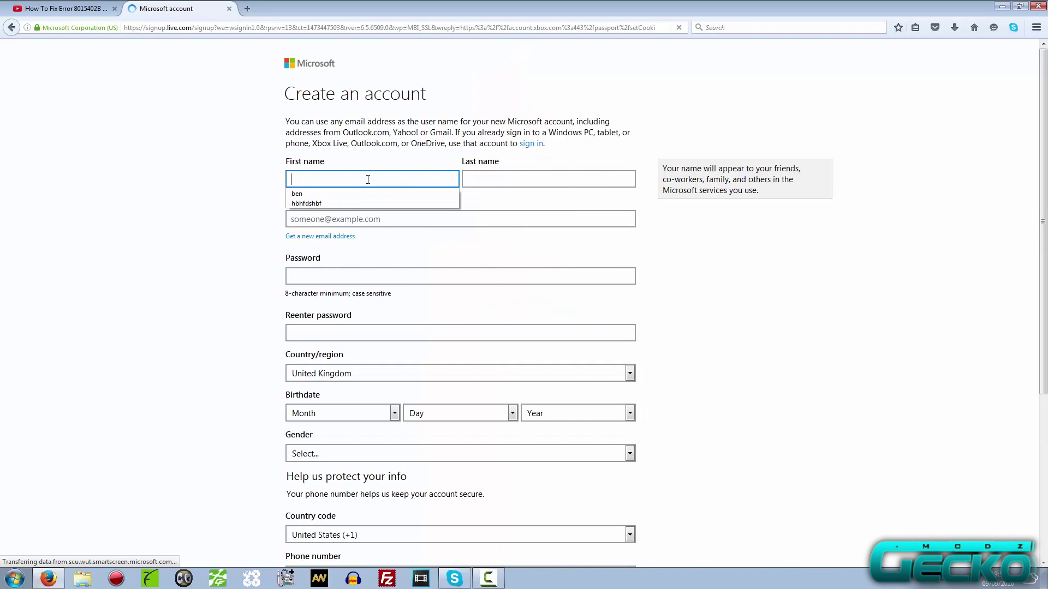
text(fdgdfger)
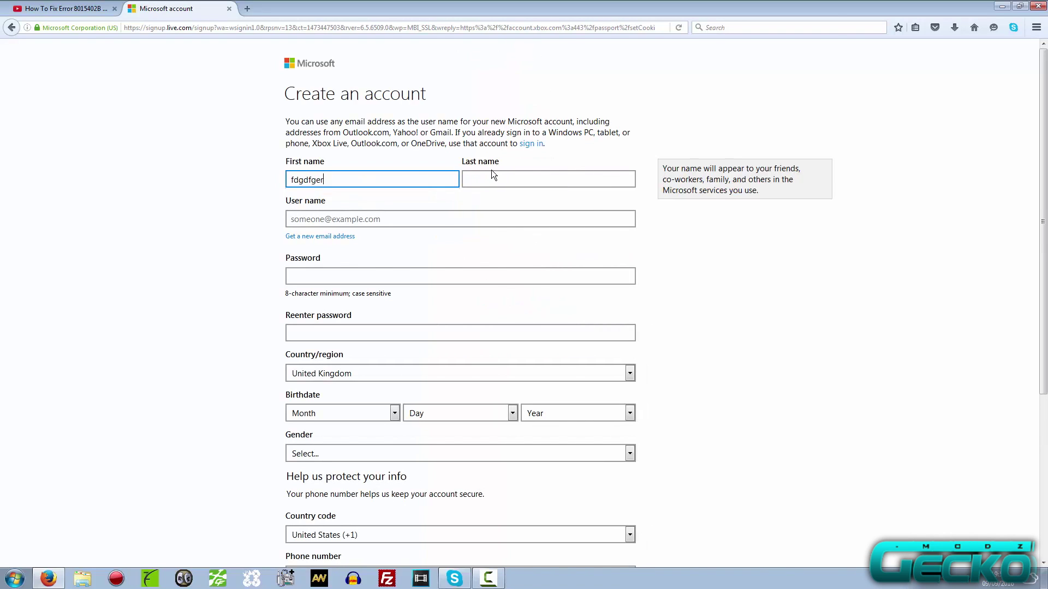
click(489, 176)
text(htrhfhfdg)
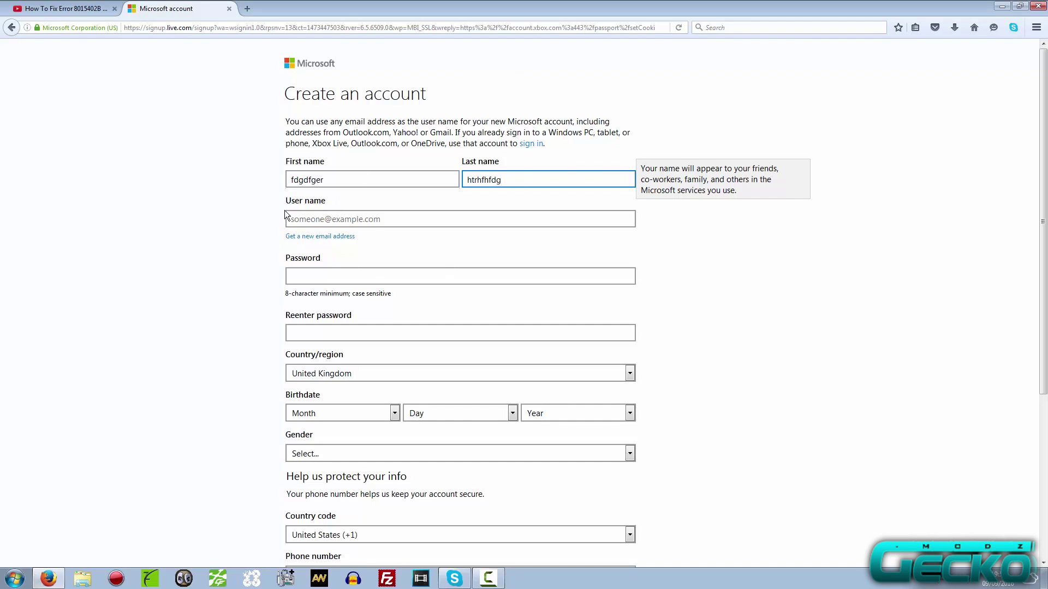
click(316, 238)
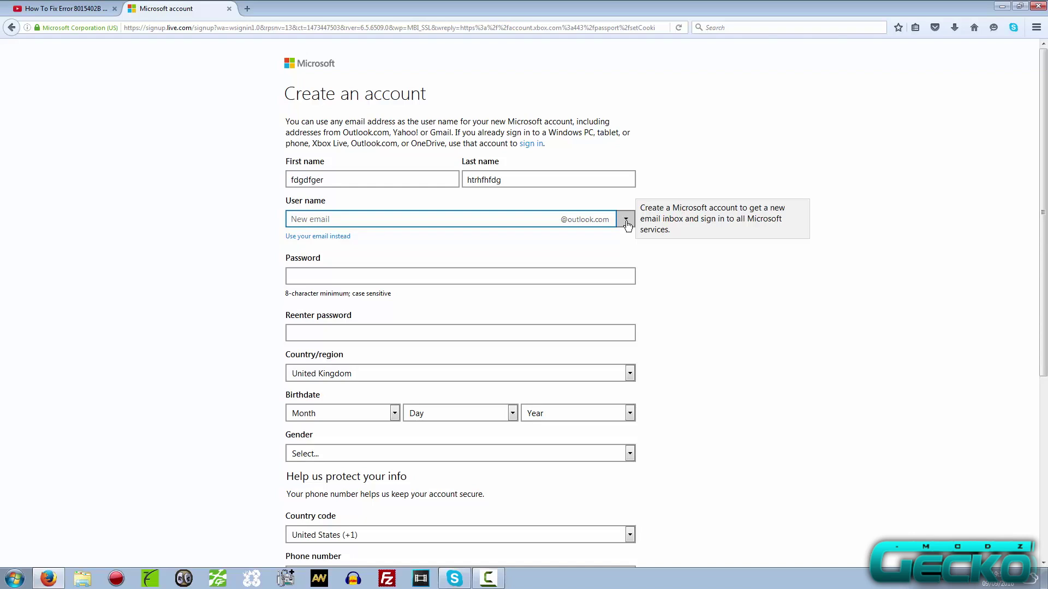
click(625, 221)
click(580, 246)
click(512, 219)
key(Return)
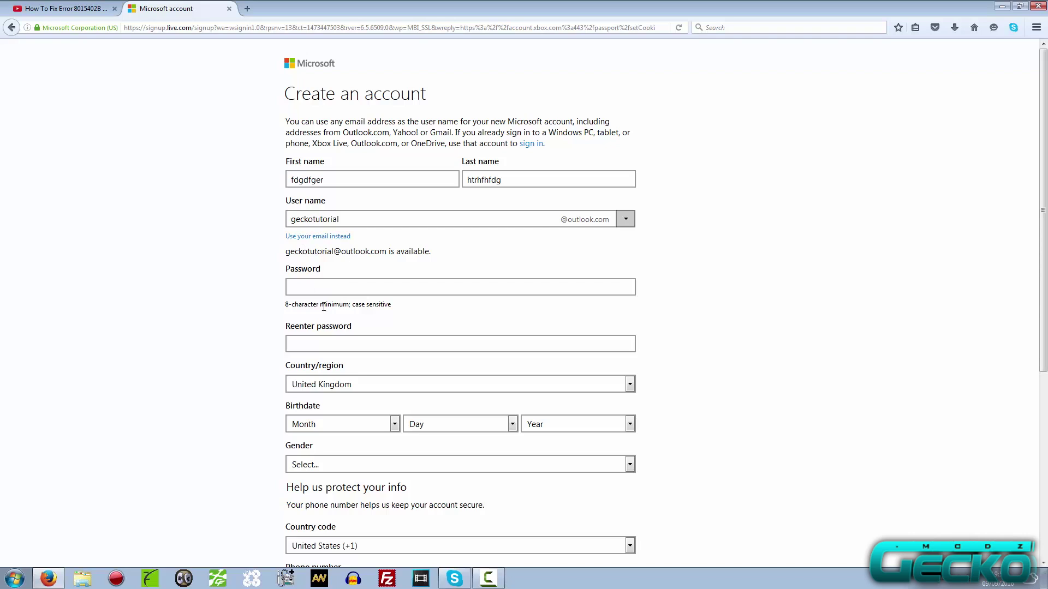
Enter the account password and type the same password in the confirmation field.
click(326, 290)
text(********)
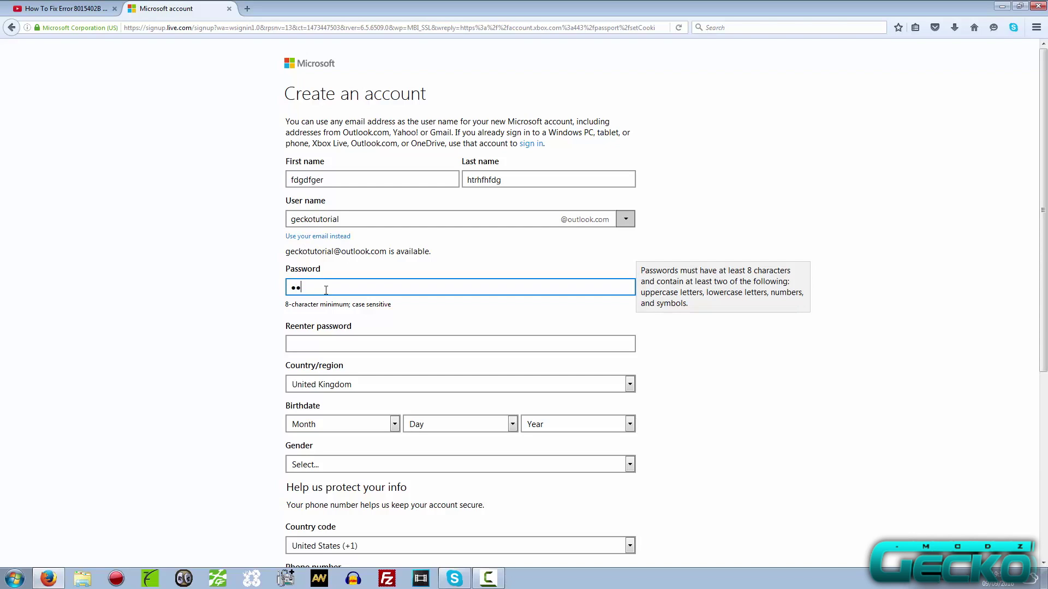
key(ctrl+a)
text(********)
key(Tab)
text(********)
drag(325, 290, 242, 283)
text(********)
key(Tab)
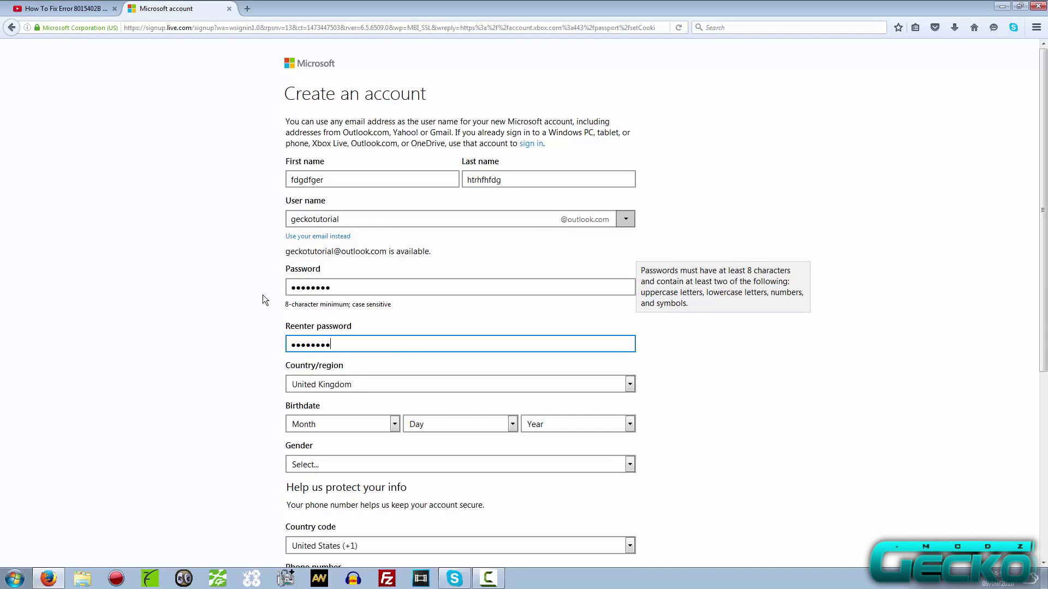
Set the birthdate to March 15, 1996 and the gender to Male.
click(338, 425)
click(371, 481)
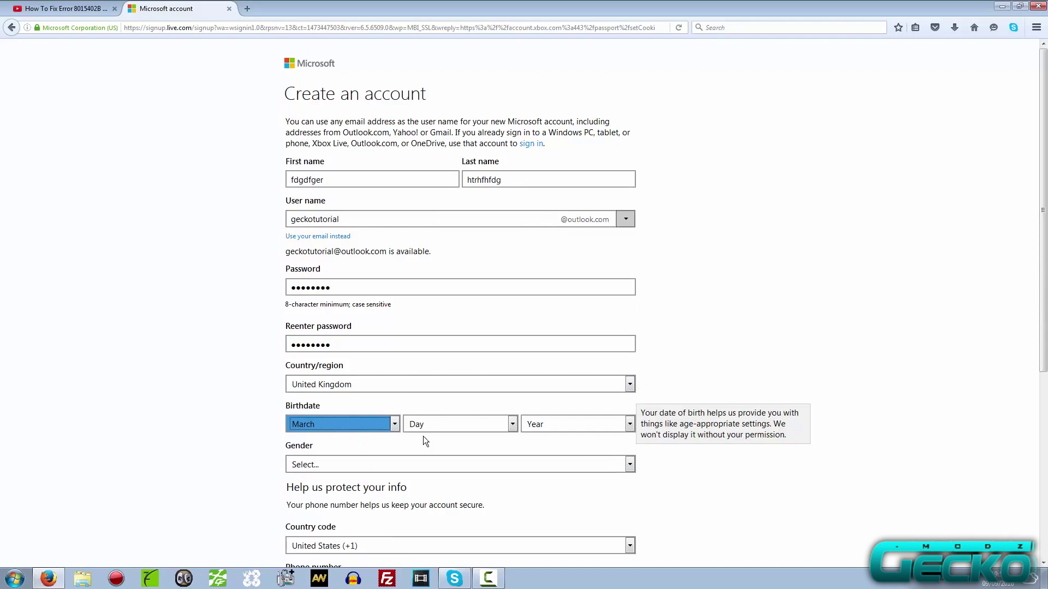
click(426, 428)
click(480, 363)
click(545, 425)
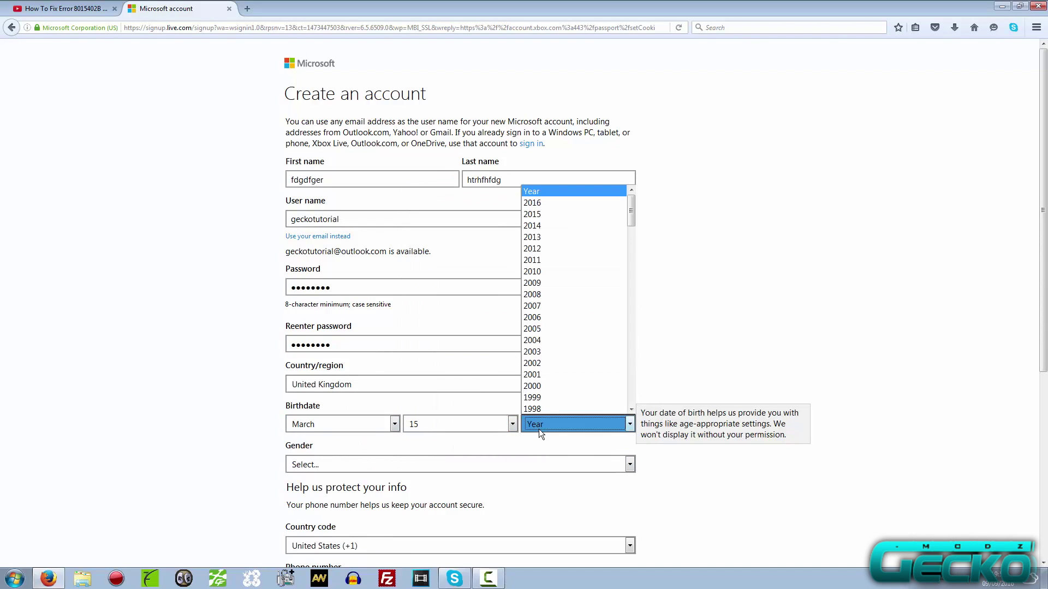
scroll(555, 403, down, 1)
click(545, 397)
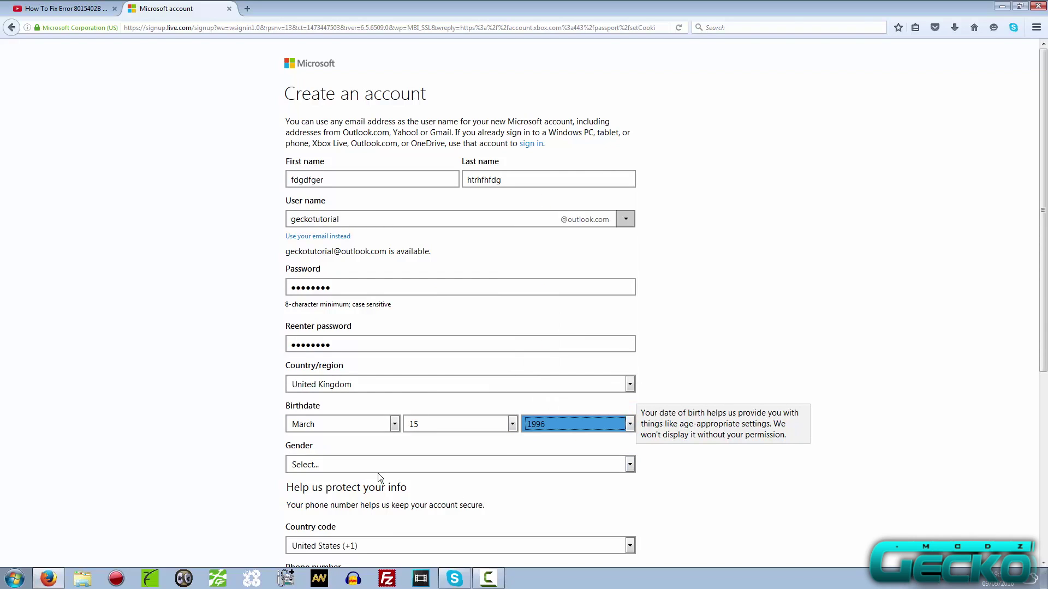
click(352, 463)
click(336, 487)
Set the phone country code to United Kingdom (+44).
scroll(300, 239, down, 5)
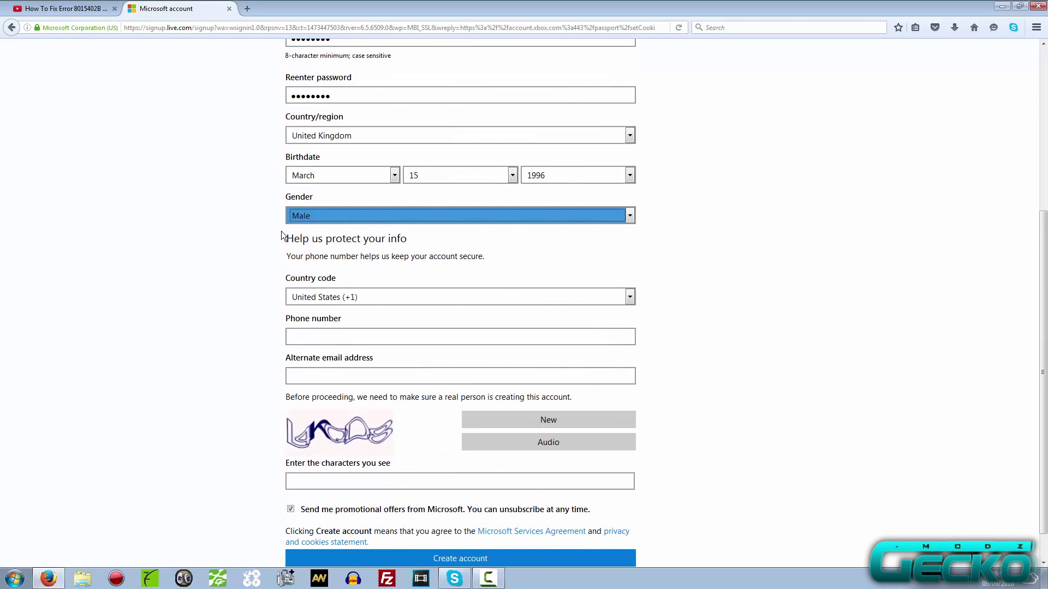
click(352, 299)
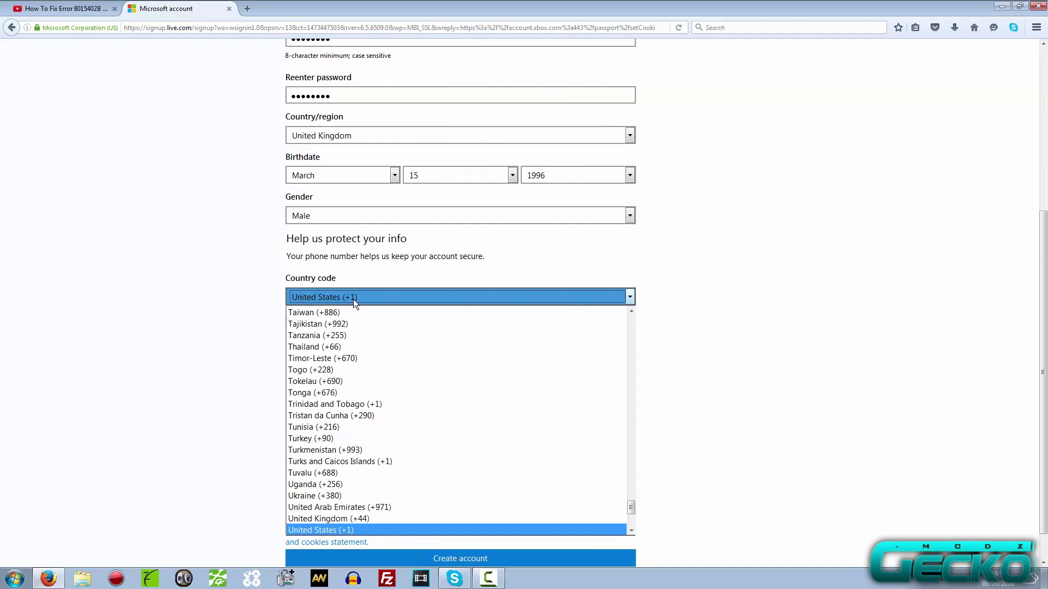
click(241, 311)
click(433, 284)
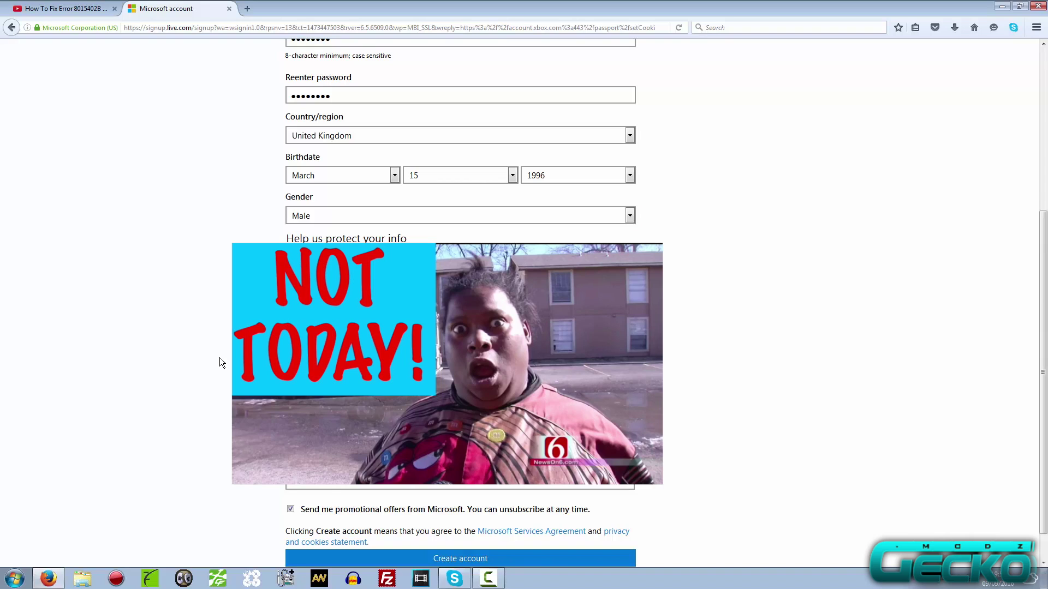
click(355, 479)
click(355, 517)
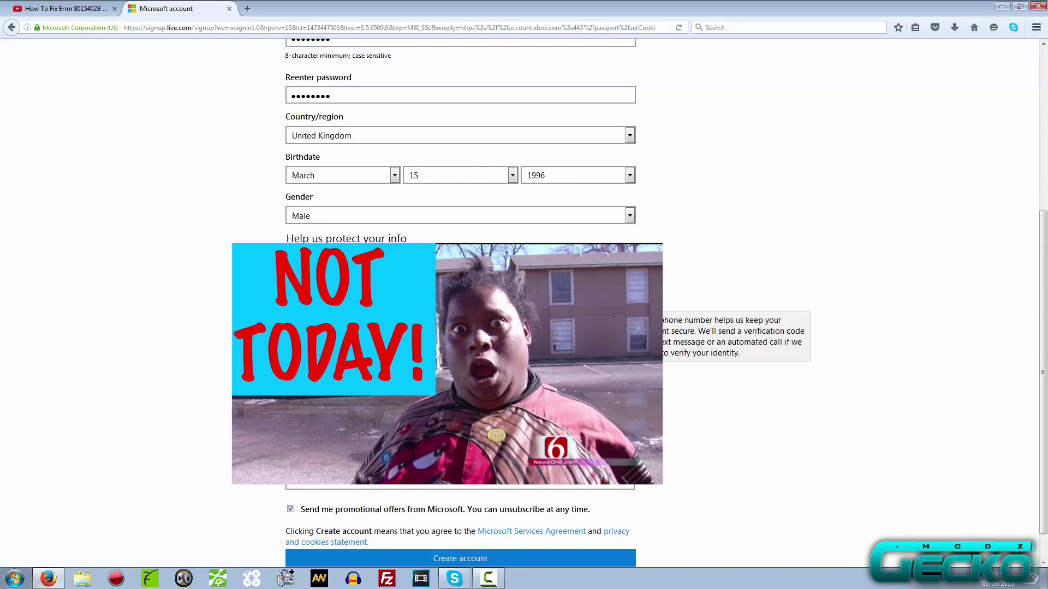
Fill in the alternate email and verification characters, then submit with Create account.
key(Tab)
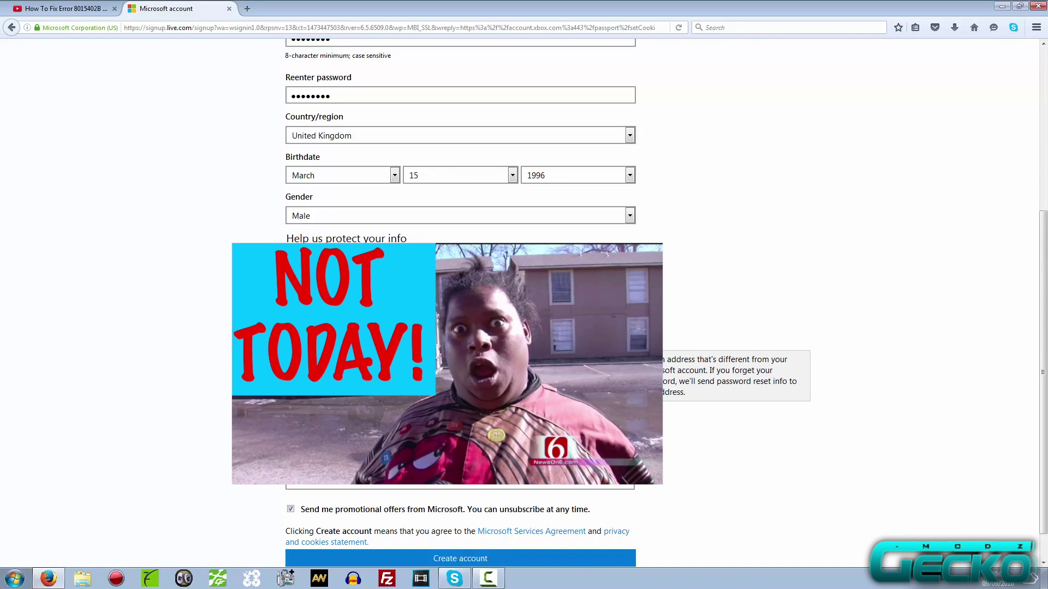
key(Tab)
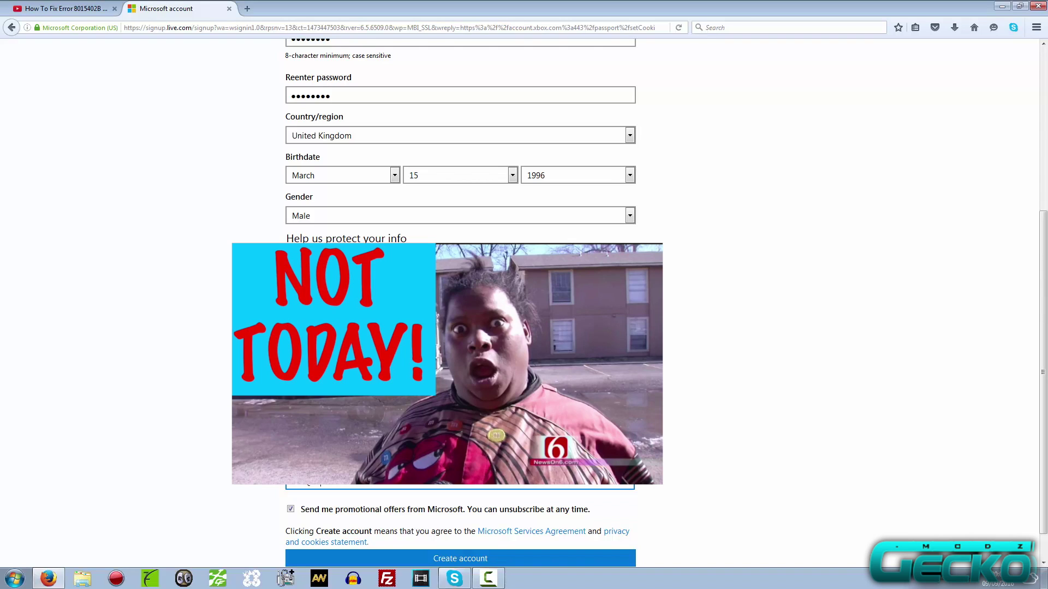
scroll(325, 494, down, 1)
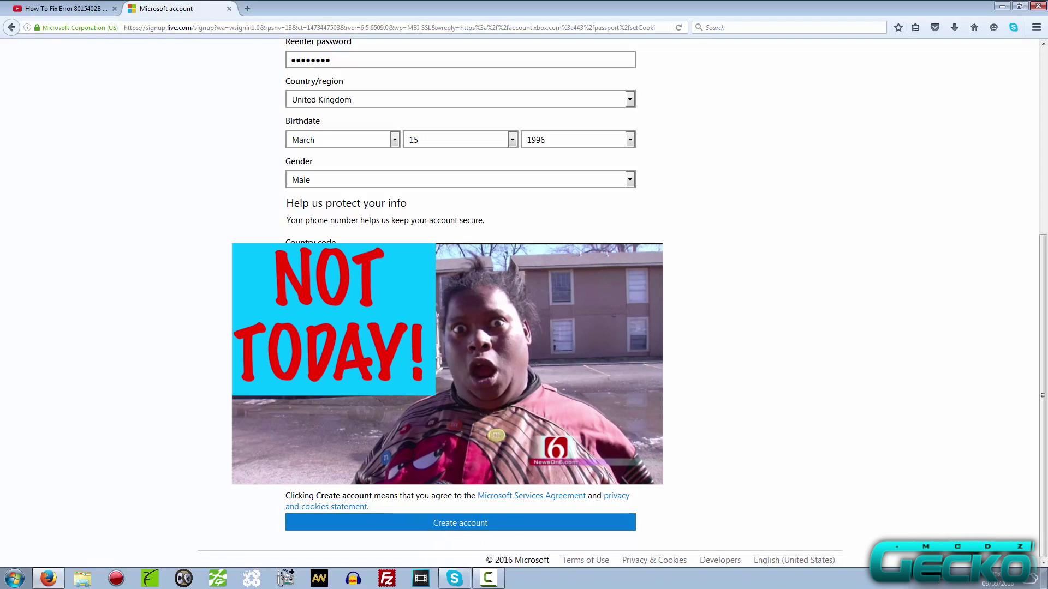
click(470, 524)
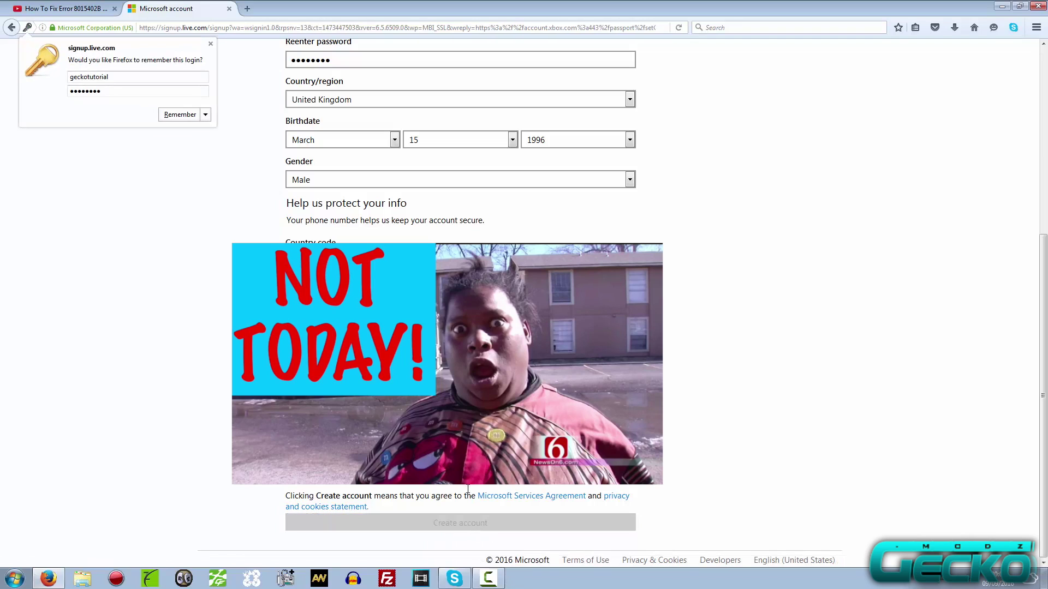
Dismiss Firefox's save-login prompt and accept the Xbox profile terms with 'I Accept'.
click(210, 44)
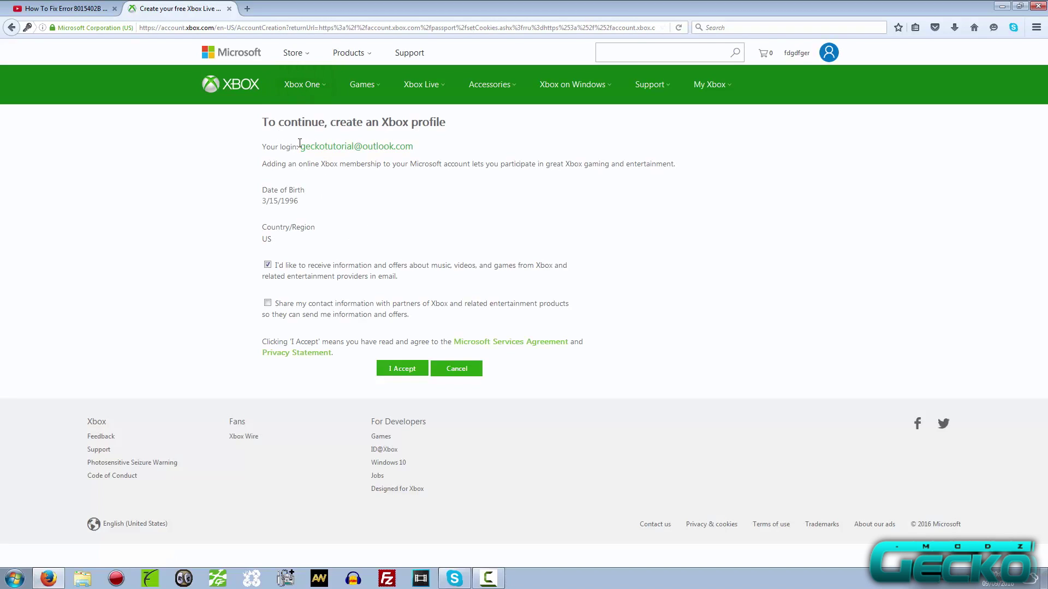
drag(303, 150, 412, 153)
click(431, 155)
click(401, 368)
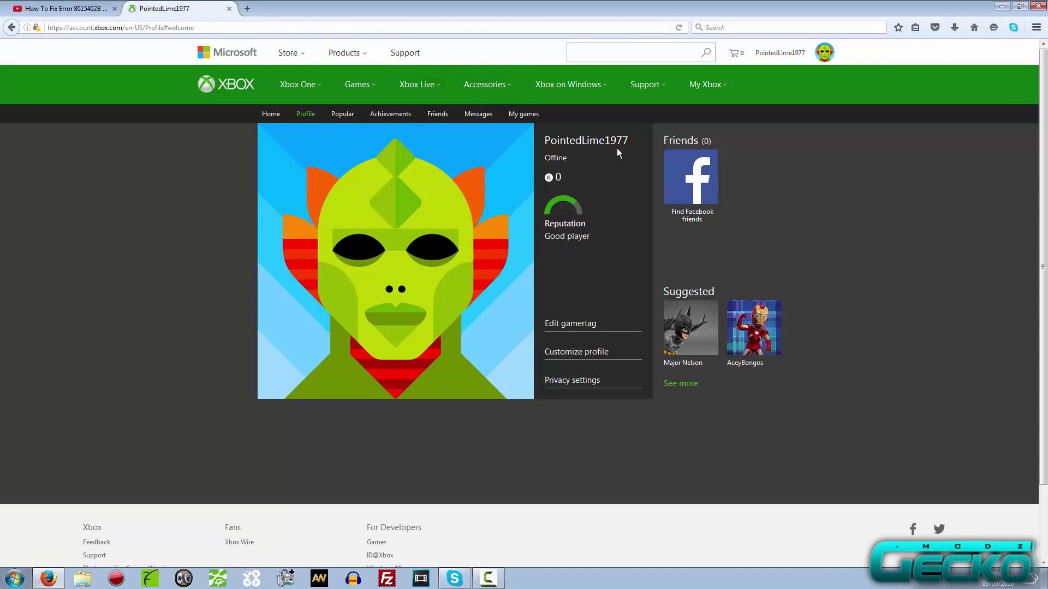
drag(605, 141, 627, 143)
click(620, 245)
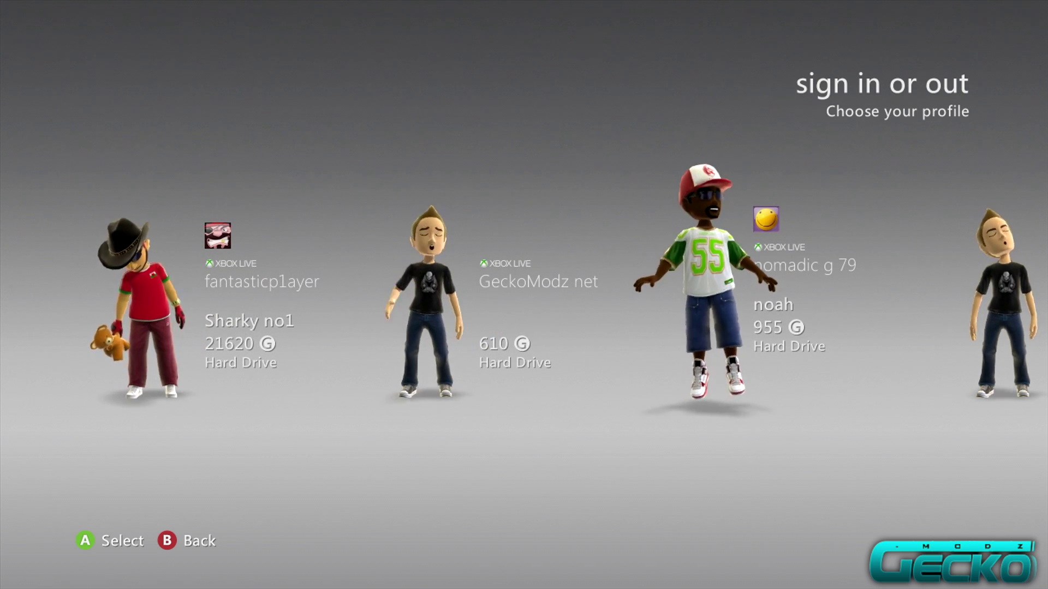
Choose Skip Sign-In on the profile chooser to reach the Dashboard home page.
key(Right)
key(Right)
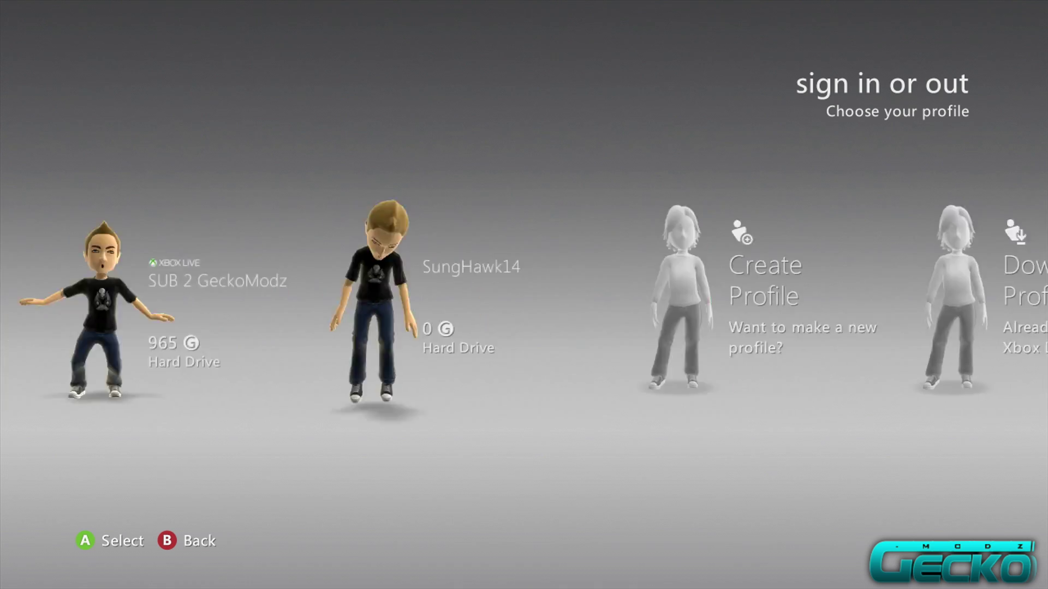
key(Right)
key(Right)
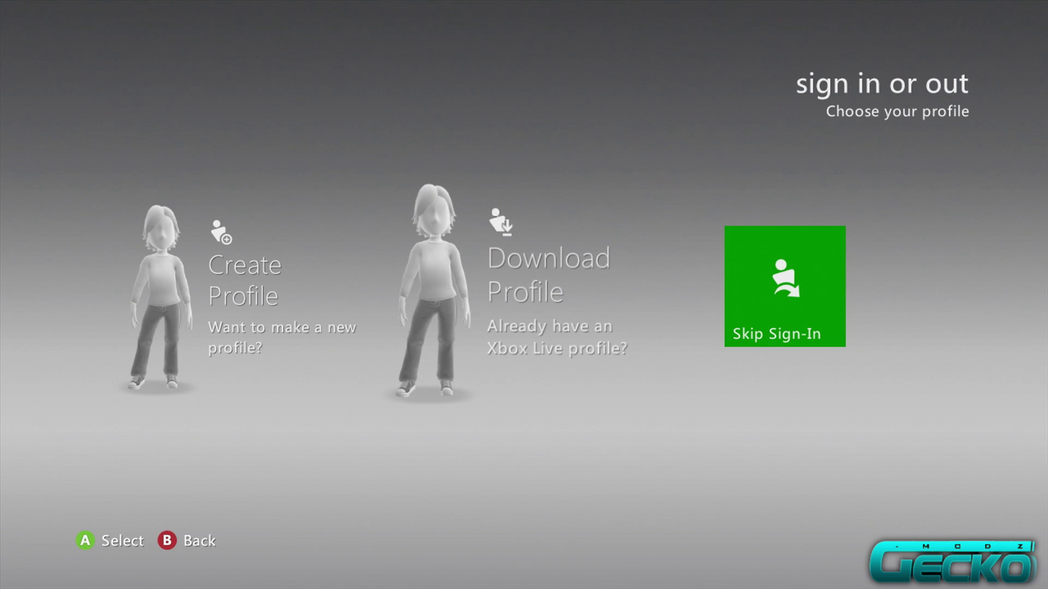
key(Return)
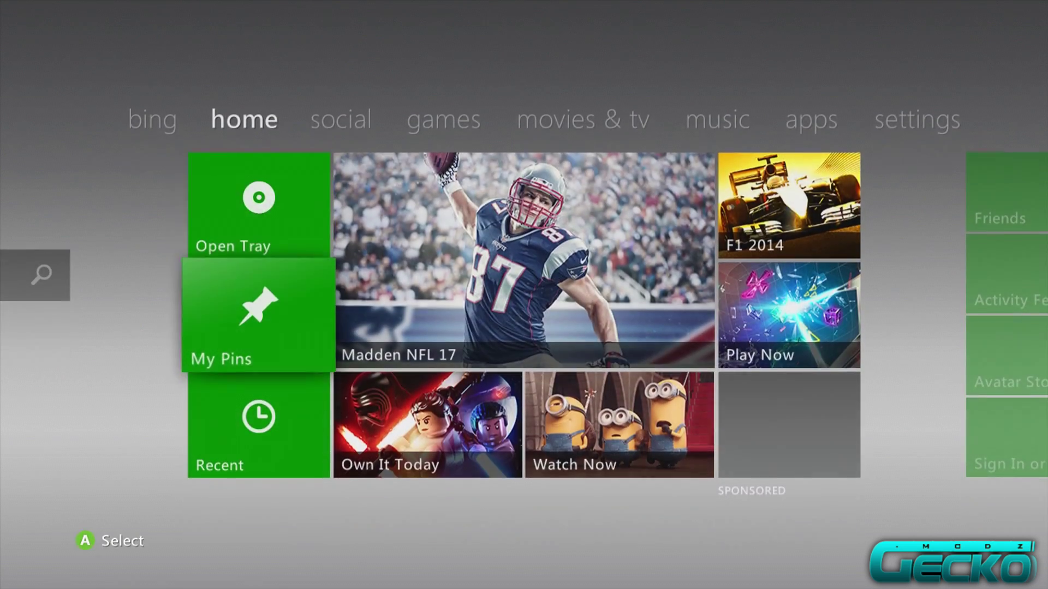
Choose Download Profile from the Guide and start the download on its intro page.
key(Home)
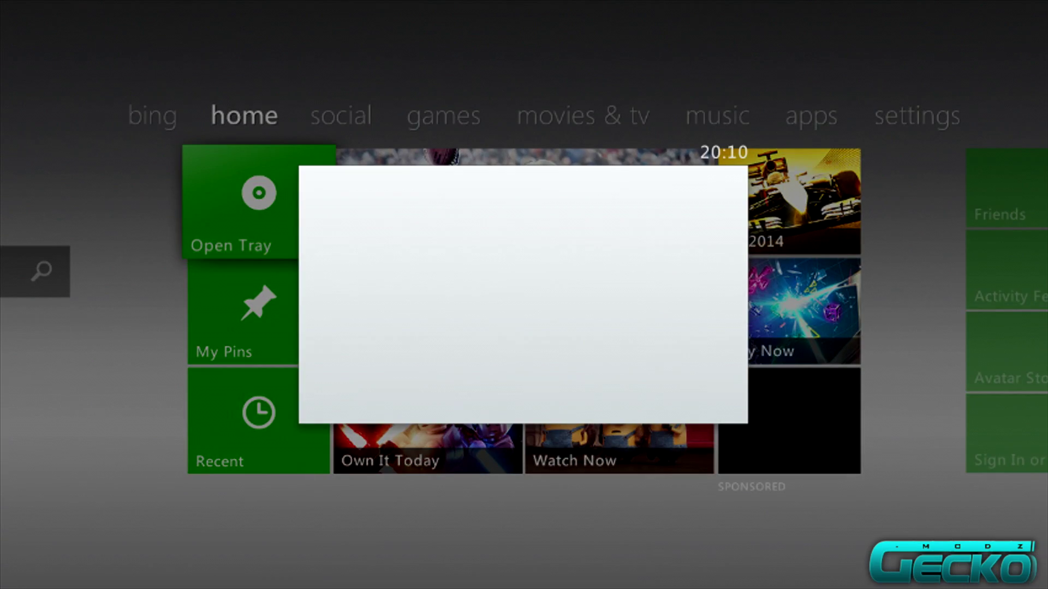
key(Down)
key(Down)
key(Down)
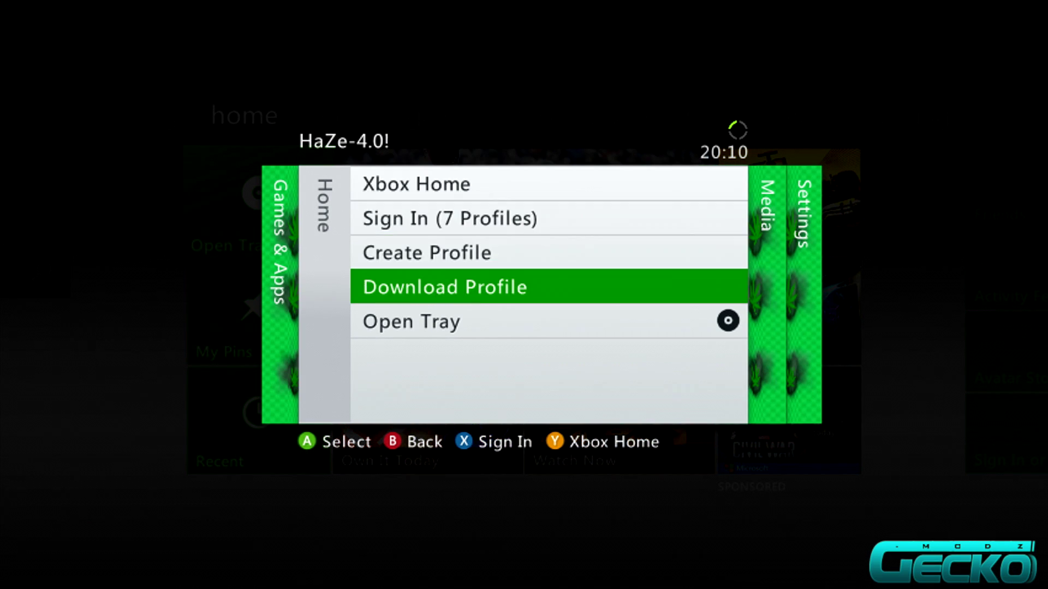
key(Return)
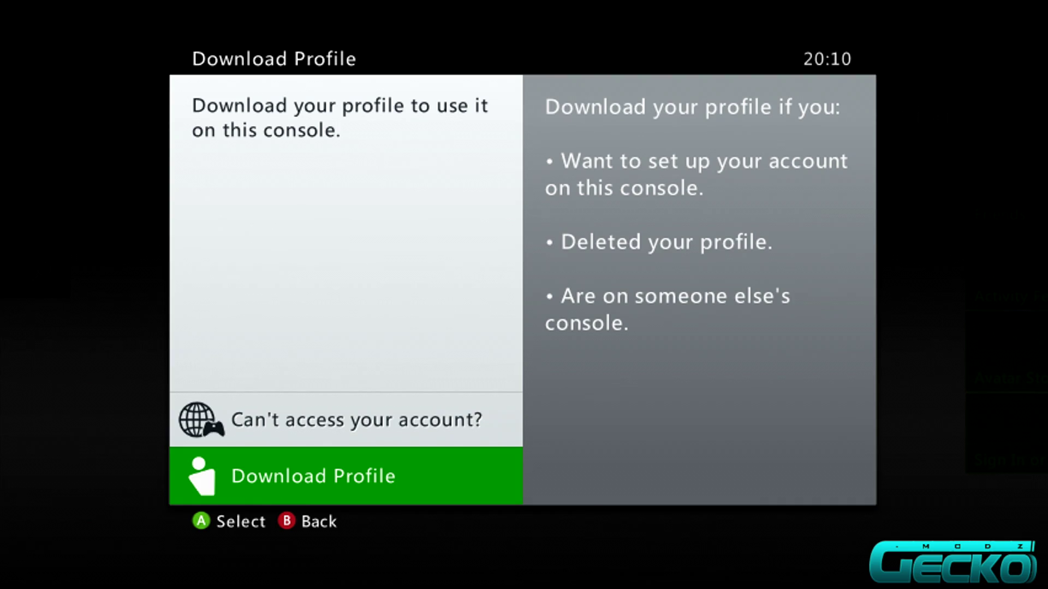
key(Return)
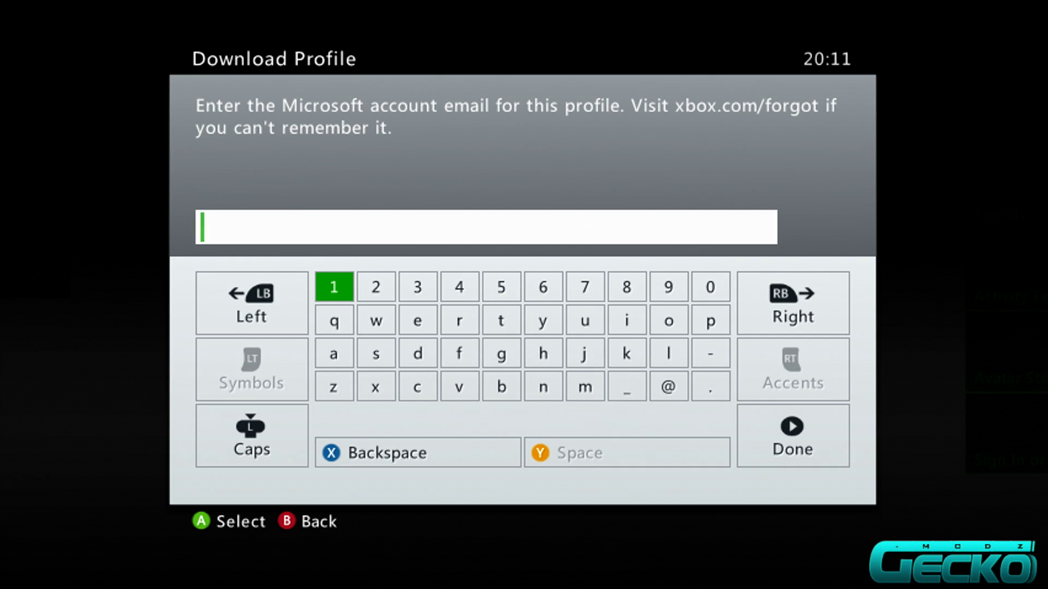
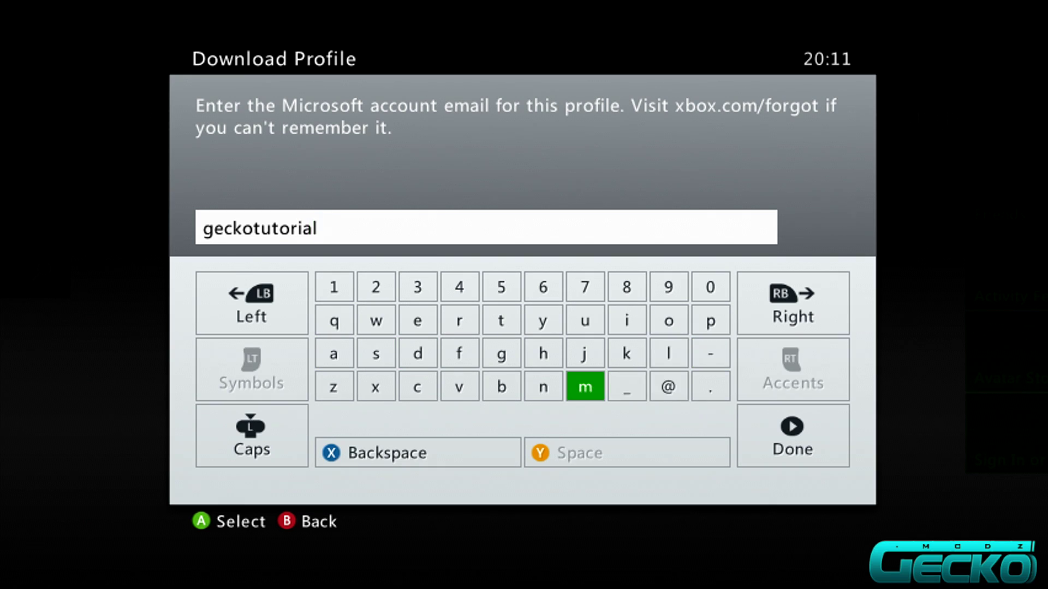
Type the account's user name followed by '@' on the on-screen keyboard.
key(Down)
key(Up)
key(Up)
key(Left)
key(Right)
key(Right)
key(Down)
key(Right)
key(Left)
key(Up)
key(Left)
key(Up)
Complete the email address with 'outlook.com' and submit it.
key(Right)
key(Right)
text(out)
key(Right)
key(Right)
key(Right)
key(Down)
key(Right)
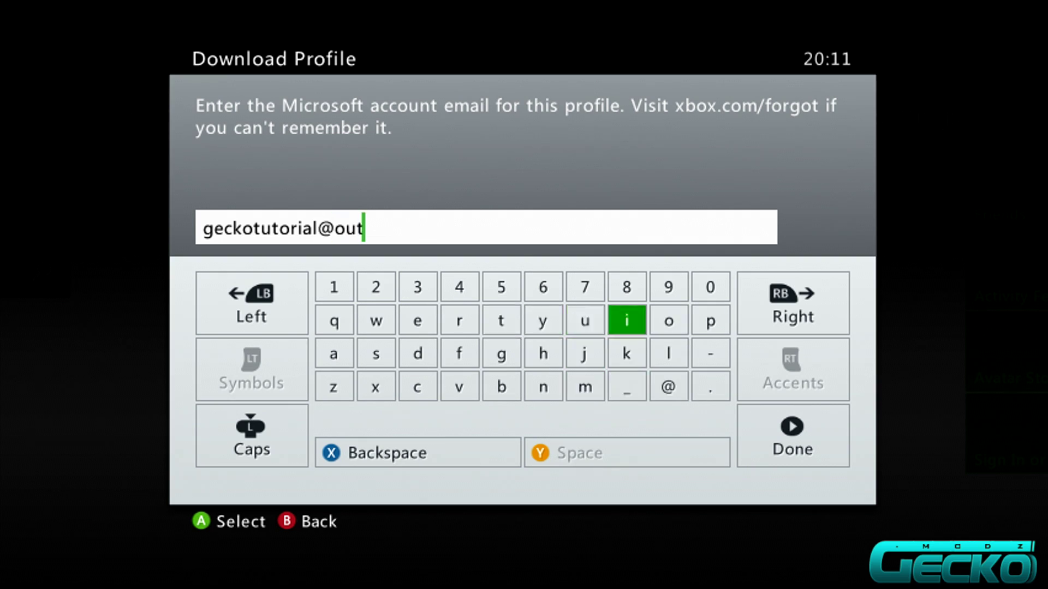
text(l)
key(Up)
text(o)
key(Right)
key(Left)
text(o)
key(Down)
key(Left)
text(k)
key(Right)
key(Right)
key(Down)
text(.)
key(Right)
key(Right)
key(Right)
key(Right)
text(c)
key(Right)
key(Right)
key(Right)
key(Right)
key(Right)
key(Up)
key(Up)
key(Right)
text(o)
key(Down)
key(Down)
key(Left)
key(Left)
text(m)
key(Return)
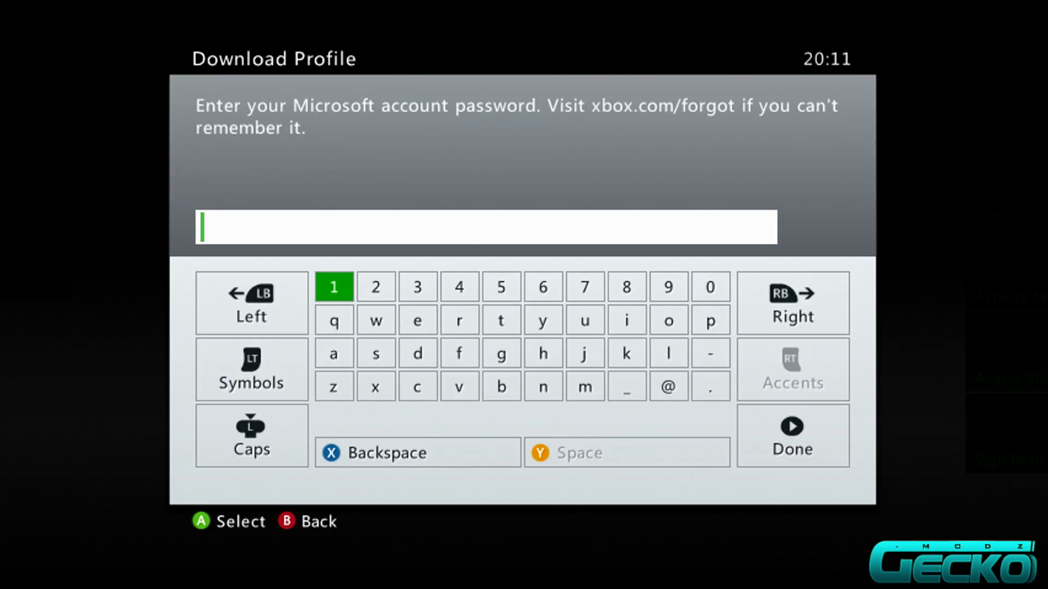
key(Down)
Enter the account password on the on-screen keyboard and submit it to download the profile.
text(q)
key(Right)
text(w)
key(Right)
text(erty)
key(Up)
text(6)
key(Return)
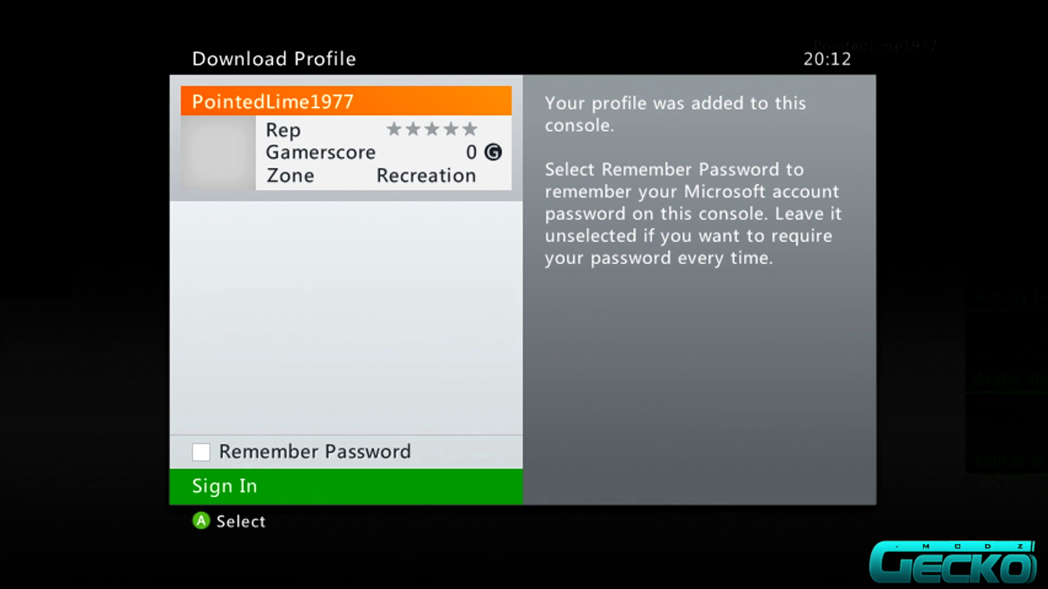
Turn on Remember Password and sign the downloaded profile in to Xbox LIVE.
key(Up)
key(Down)
key(Up)
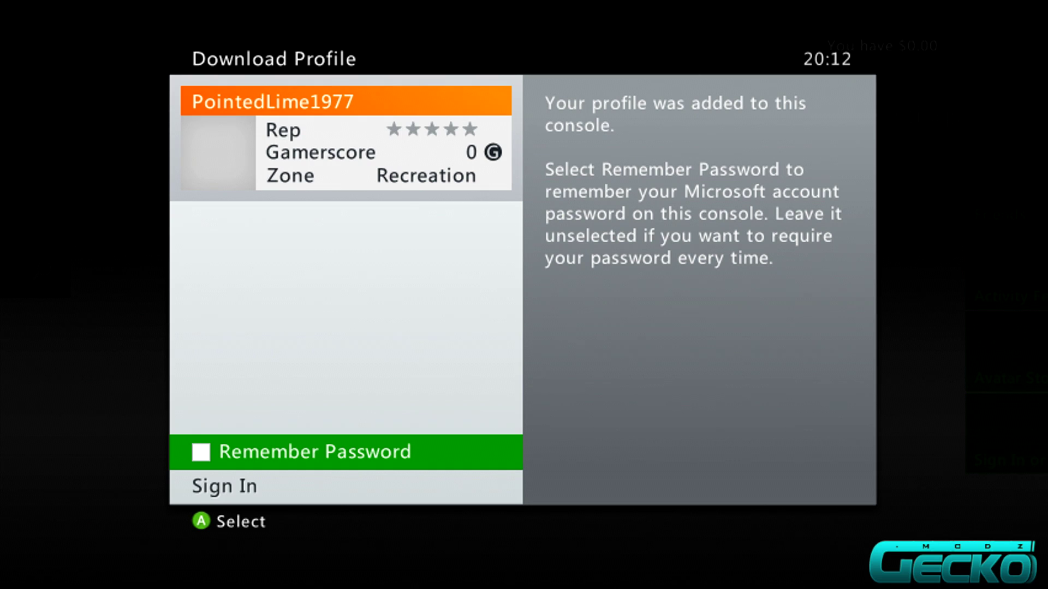
key(Down)
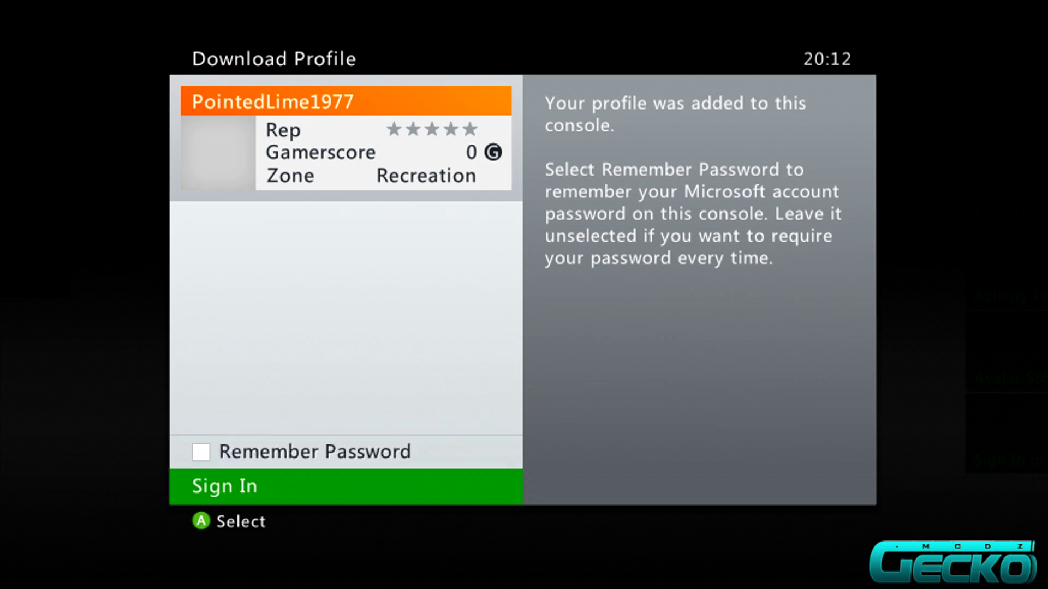
key(Up)
key(Return)
key(Down)
key(Return)
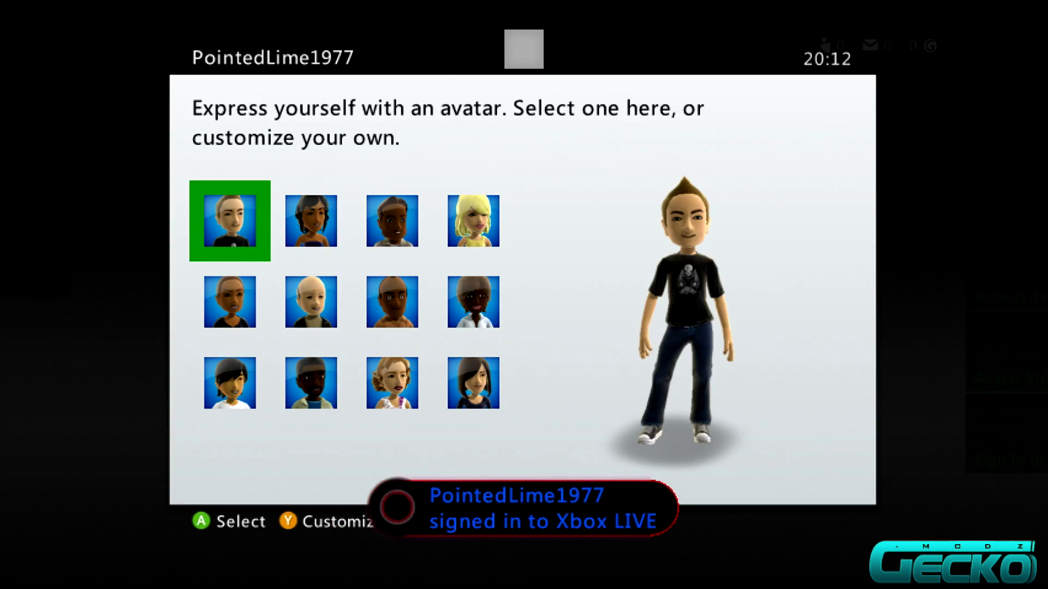
click(311, 302)
Preview the other avatar choices, then confirm the top-left first avatar for the new profile.
click(230, 301)
click(230, 221)
click(311, 221)
click(311, 383)
click(311, 302)
click(230, 302)
click(229, 221)
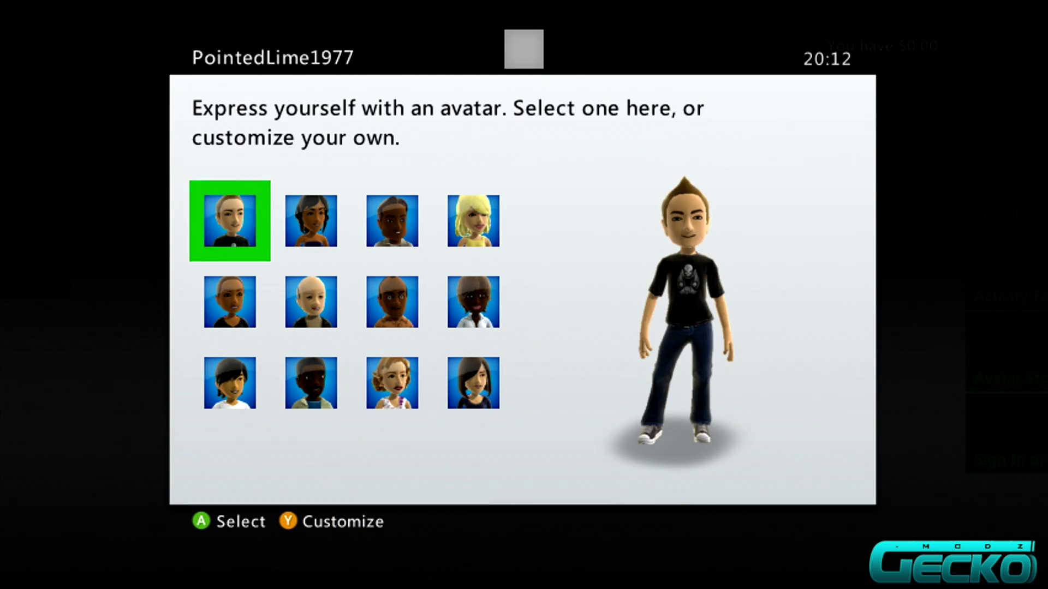
key(Return)
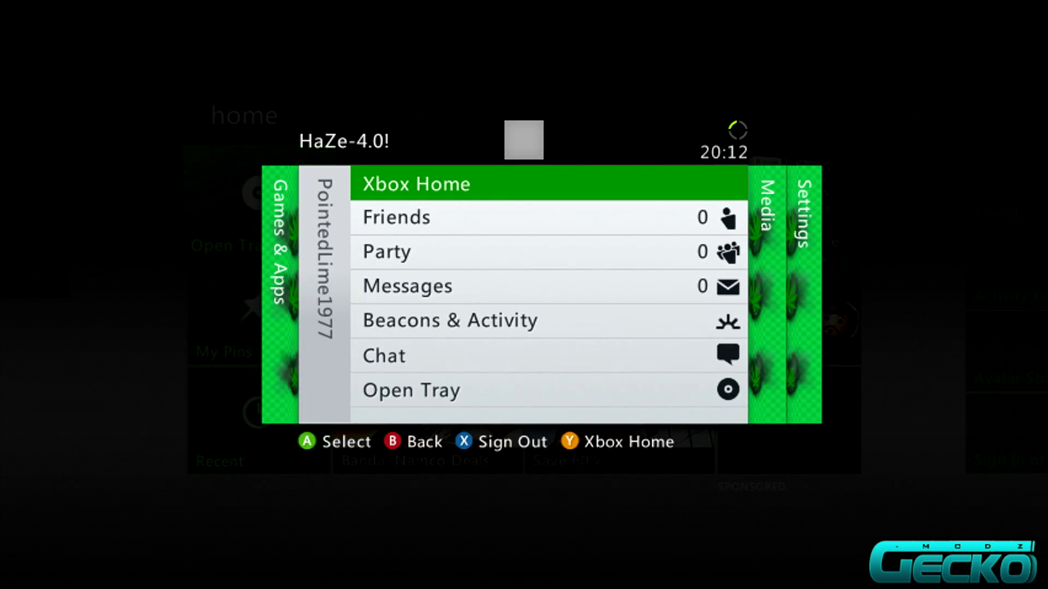
Browse the new profile's friends list, messages and other Guide sections.
key(Down)
key(Right)
key(Left)
key(Return)
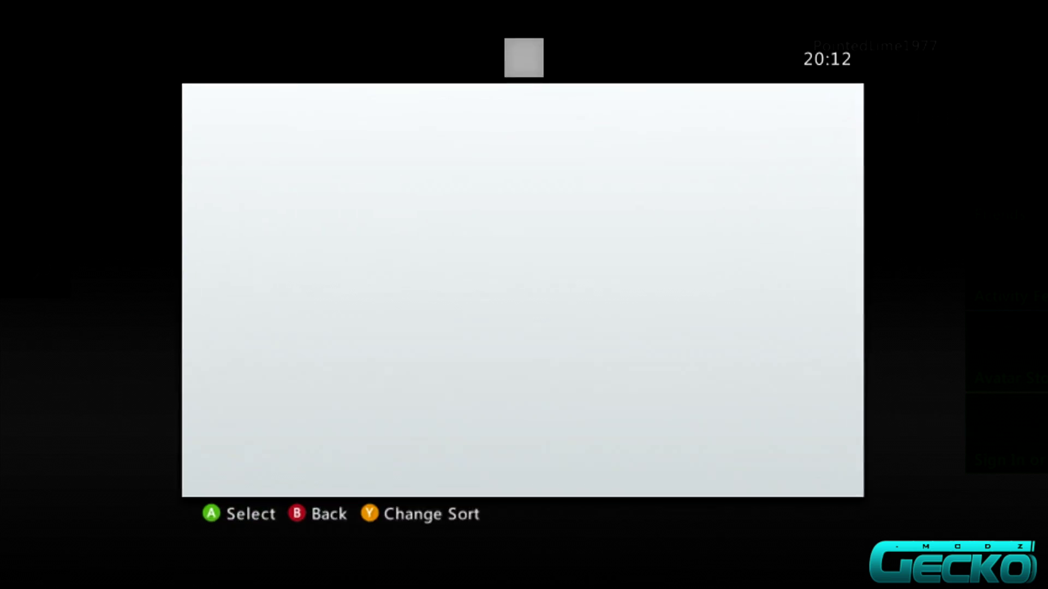
key(Escape)
key(Down)
key(Down)
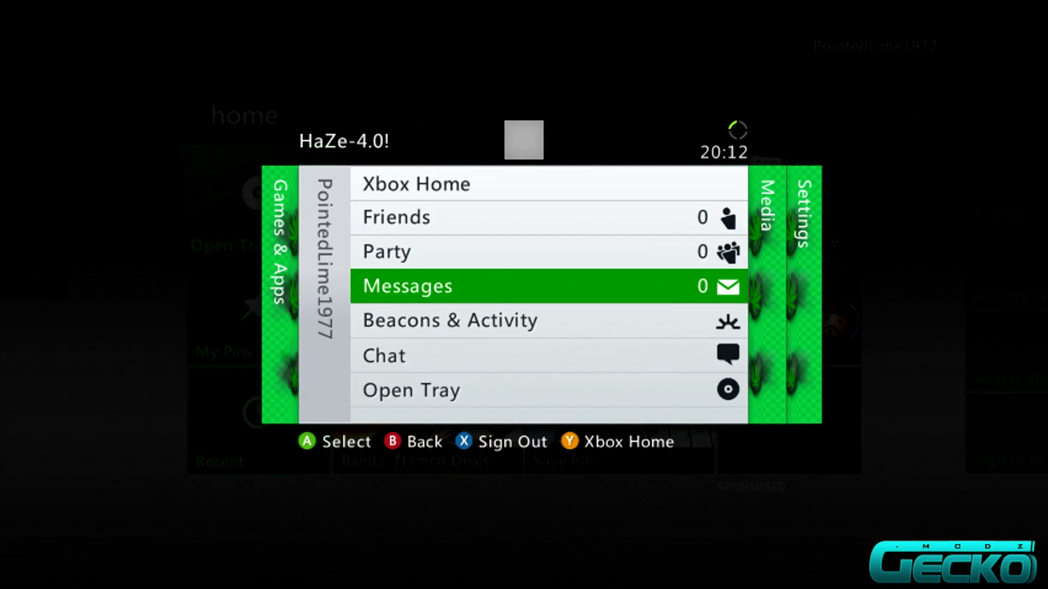
key(Right)
key(Right)
key(Left)
key(Left)
key(Left)
key(Right)
key(Down)
Close the Guide, open System settings from the settings tab, then Network Settings.
key(Up)
key(Up)
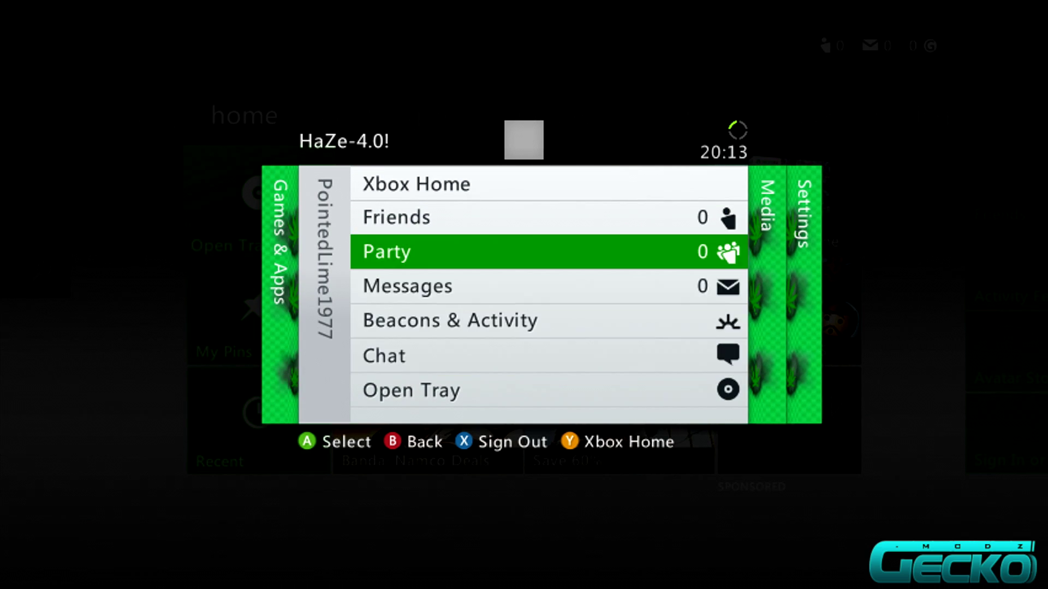
key(Escape)
key(Right)
key(Right)
key(Right)
key(Right)
key(Right)
key(Return)
key(Down)
key(Down)
key(Down)
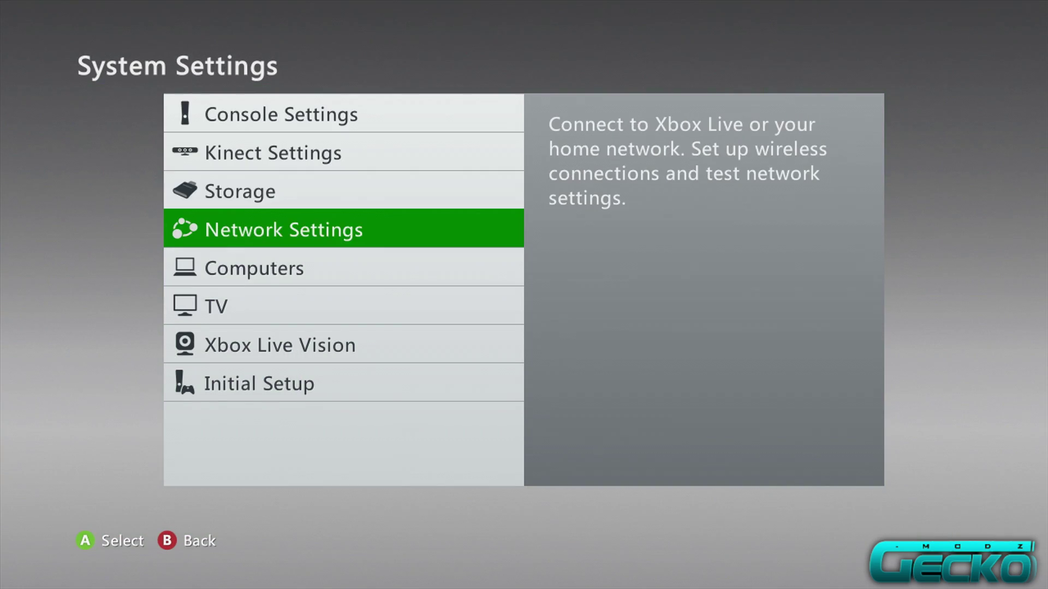
key(Return)
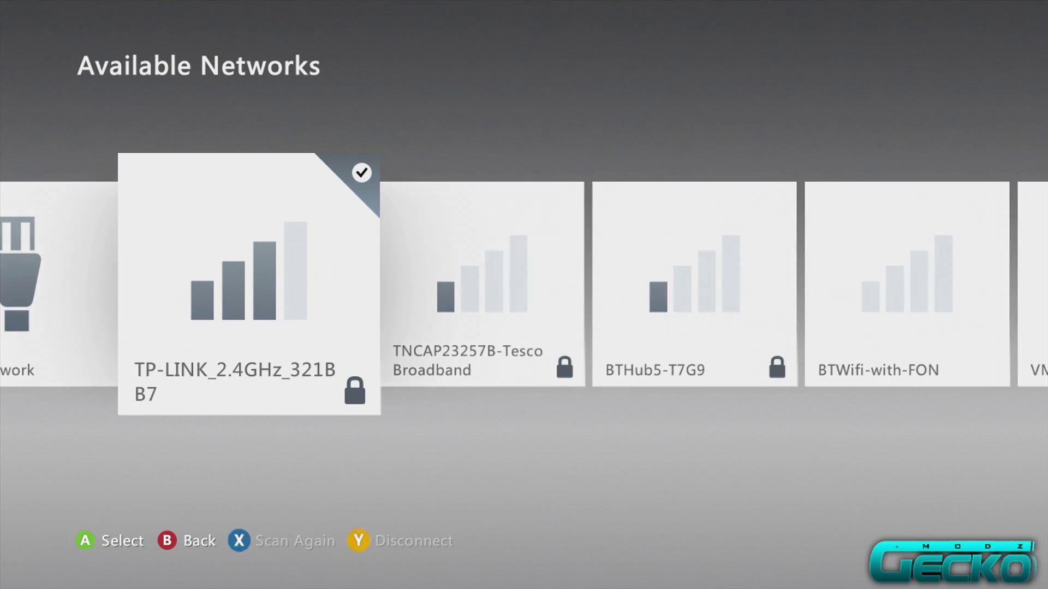
Run Test Xbox Live Connection on the wireless network, accepting Yes to sign the profile out.
key(Return)
key(Down)
key(Down)
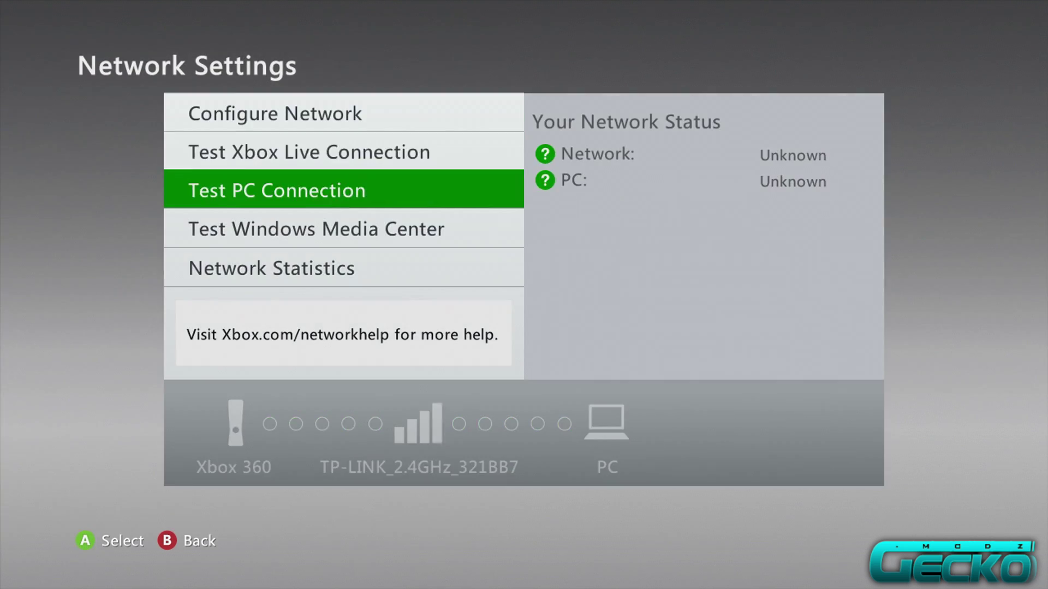
key(Up)
key(Return)
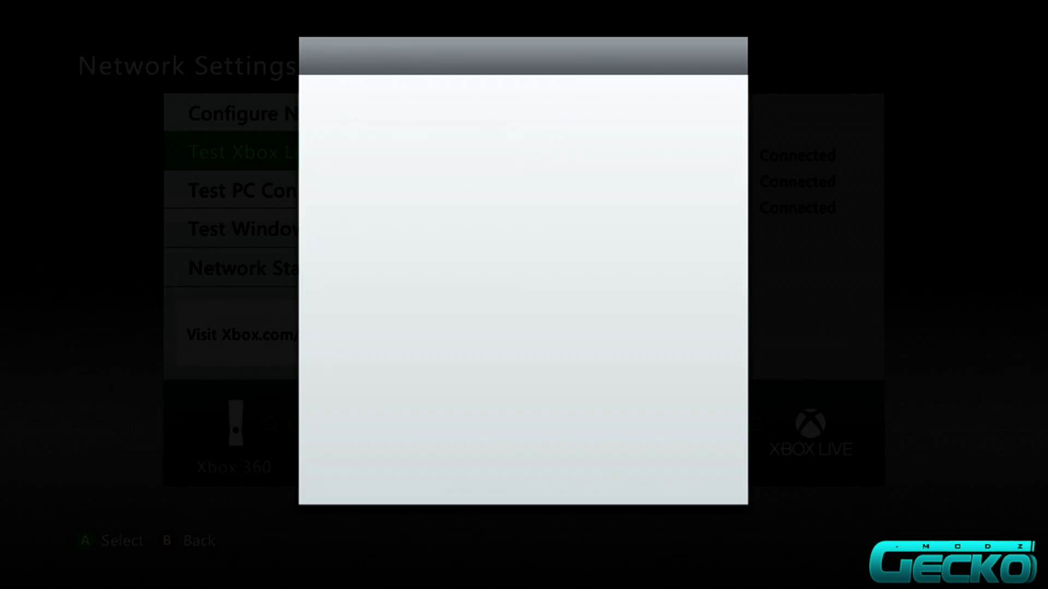
key(Return)
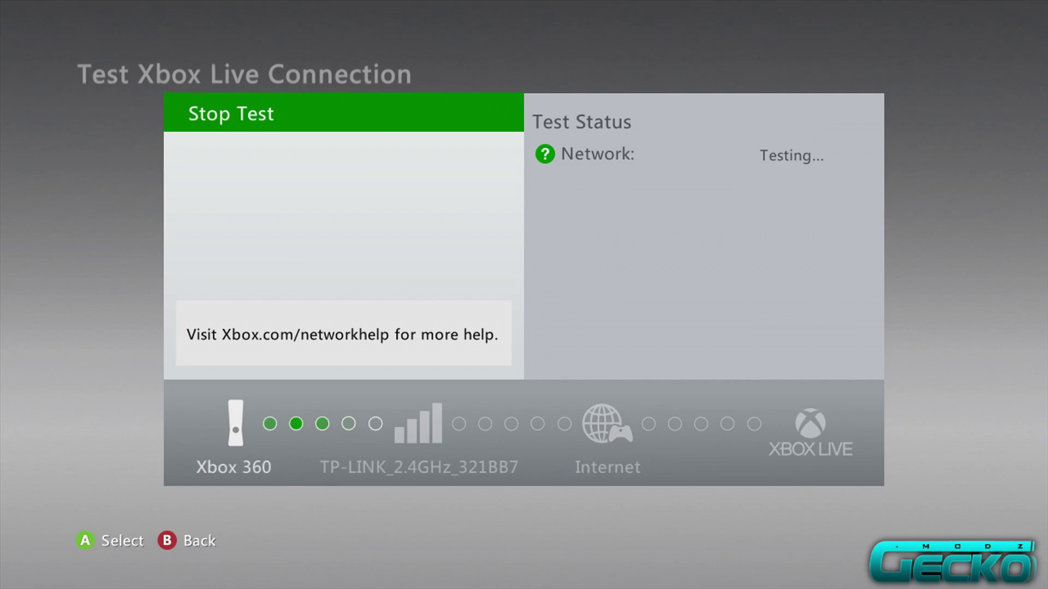